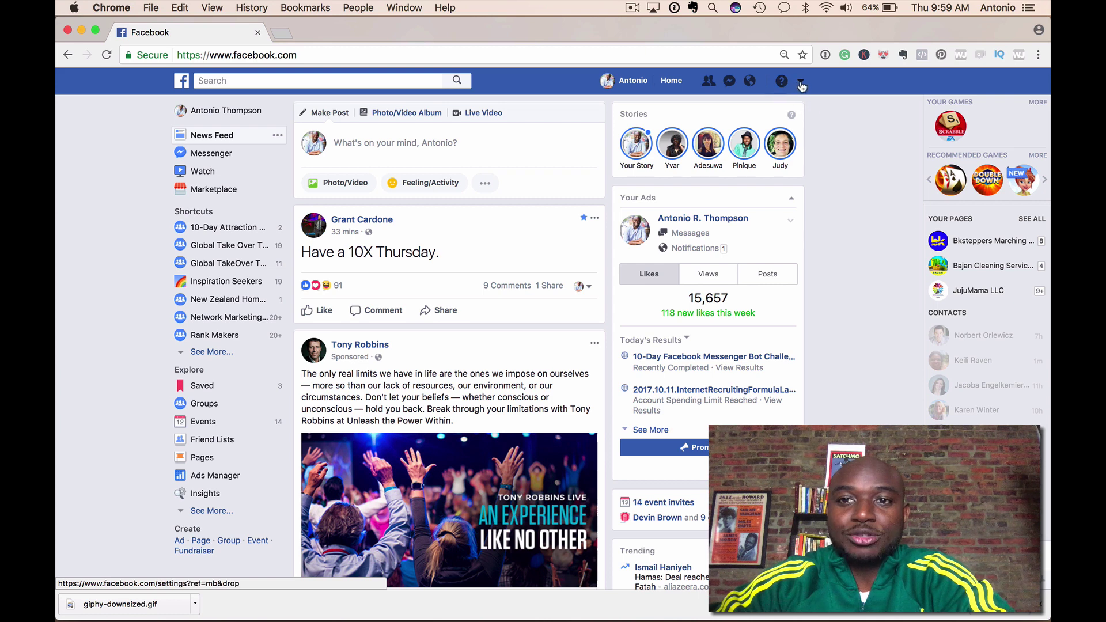
Open the Ad Accounts page via Manage Ads and expand the All Tools menu toward Pixels
{"action": "left_click", "coordinate": [801, 83]}
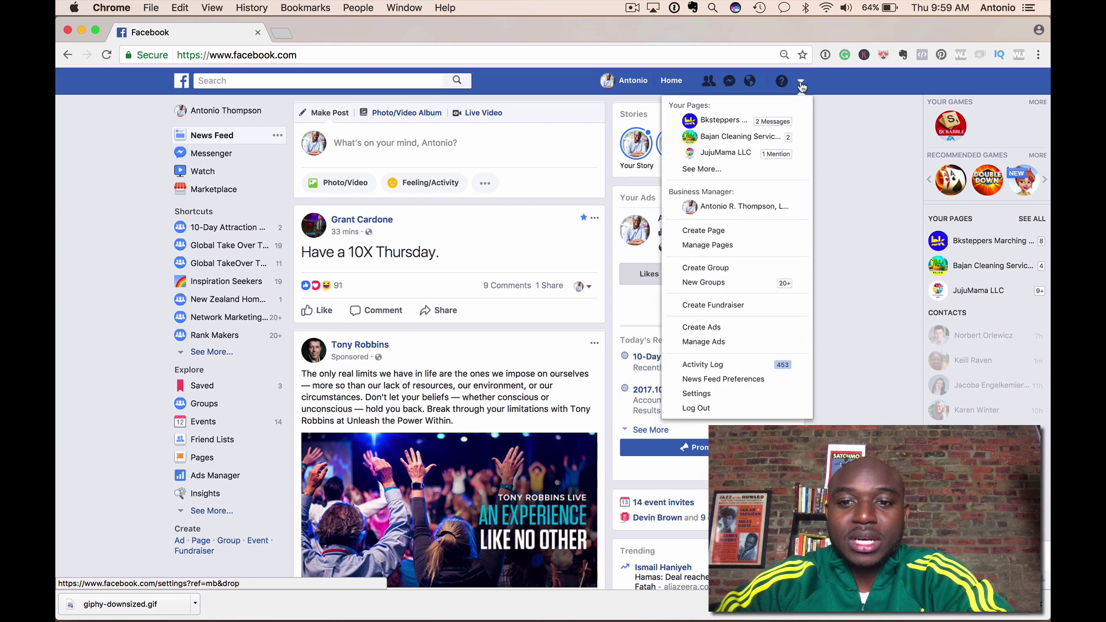
{"action": "left_click", "coordinate": [757, 343]}
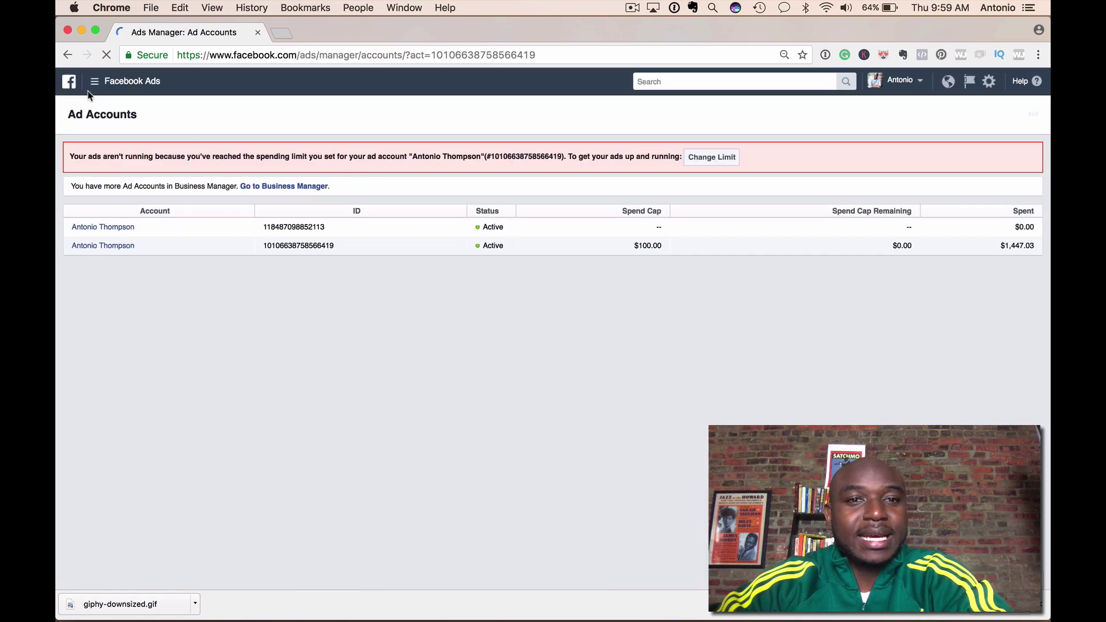
{"action": "left_click", "coordinate": [96, 84]}
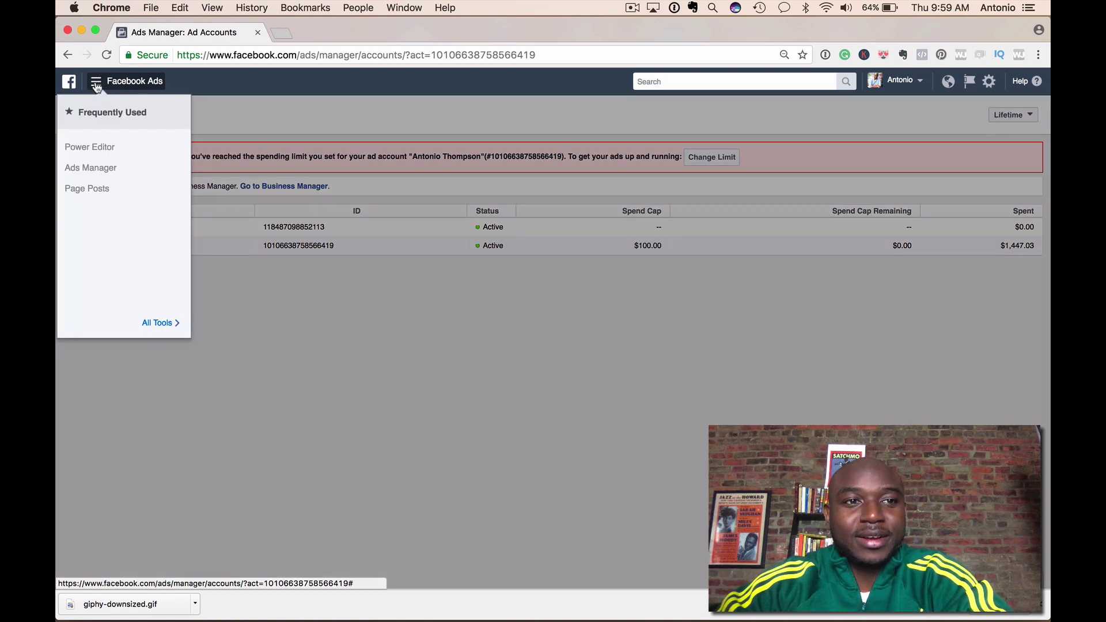
{"action": "mouse_move", "coordinate": [147, 320]}
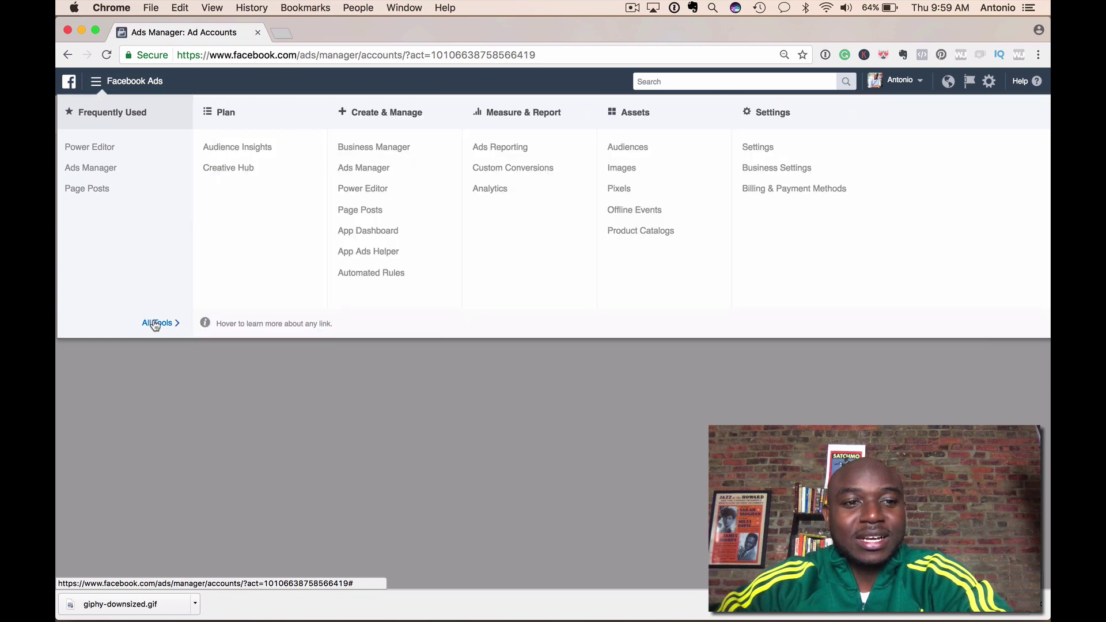
Open the Facebook Pixels list, then the pixel's Details page showing 24 events received today
{"action": "left_click", "coordinate": [620, 189]}
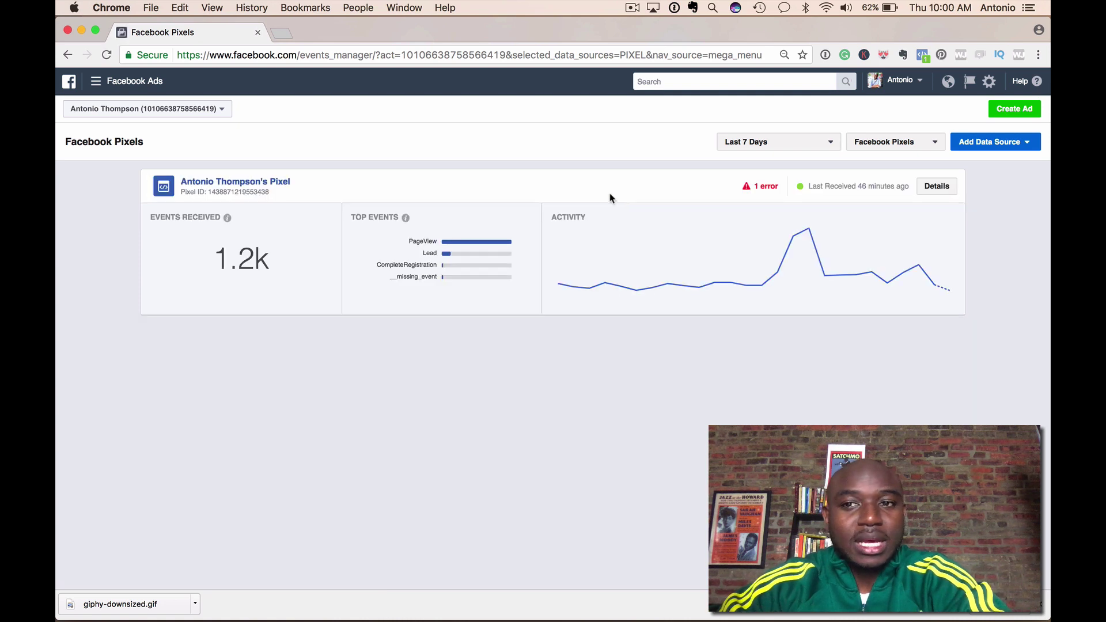
{"action": "left_click", "coordinate": [936, 188]}
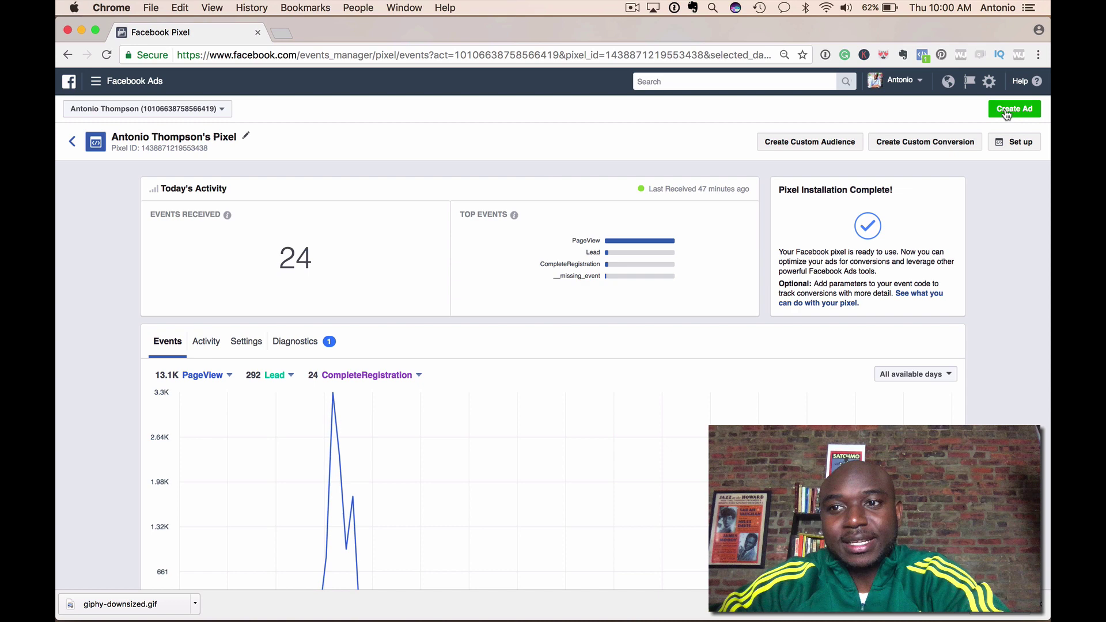
Choose manual Copy and Paste setup and copy the full pixel base code into TextEdit
{"action": "left_click", "coordinate": [1013, 148]}
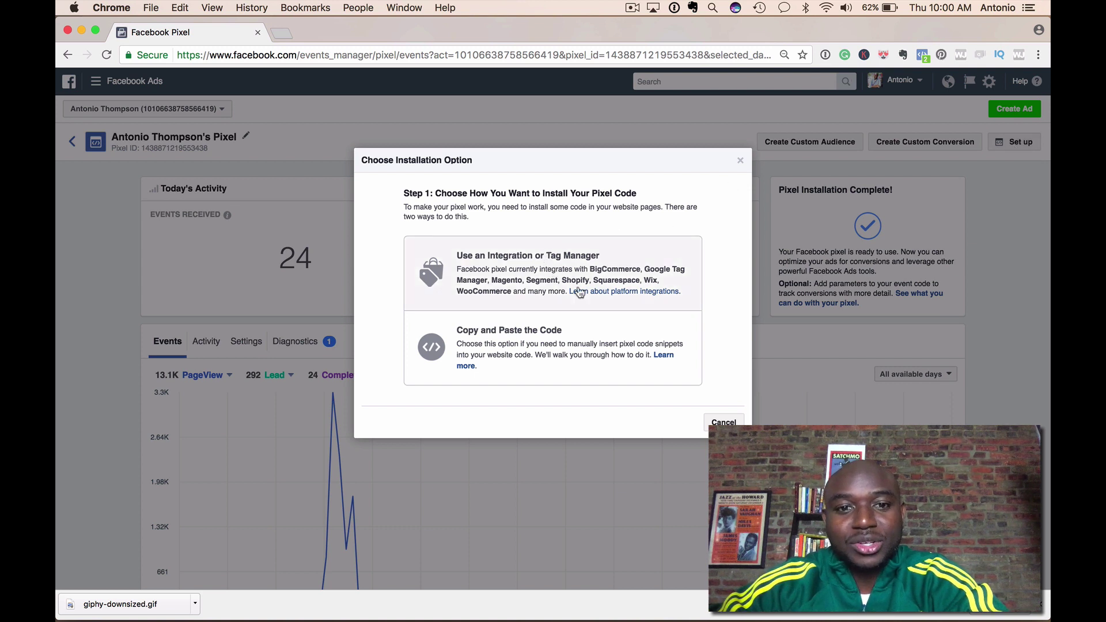
{"action": "left_click", "coordinate": [584, 345]}
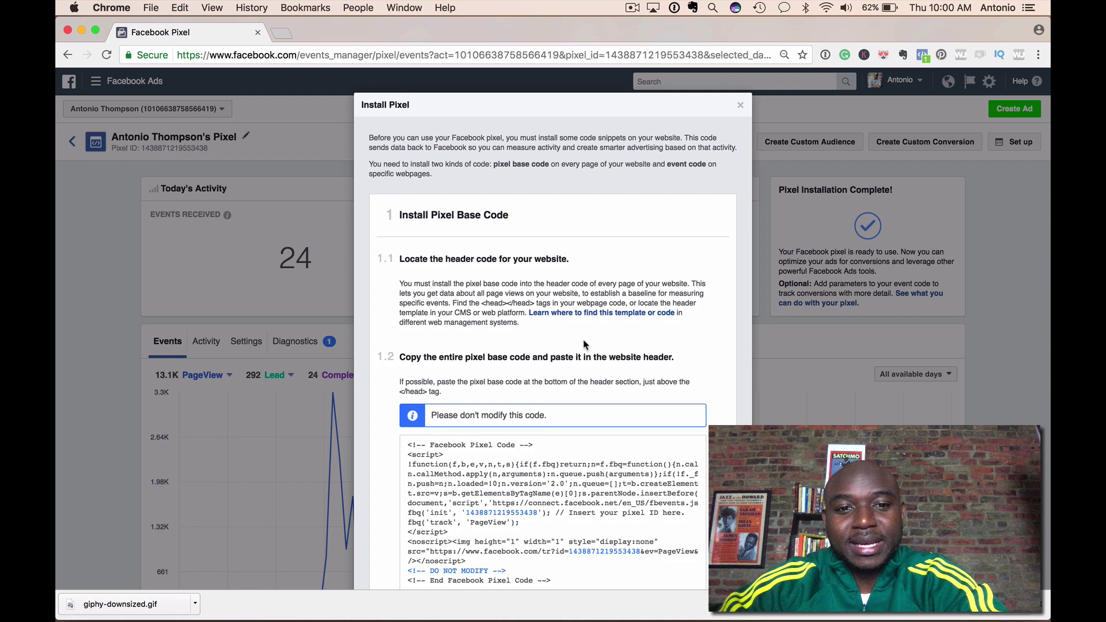
{"action": "scroll", "coordinate": [585, 345], "scroll_direction": "down", "scroll_amount": 5}
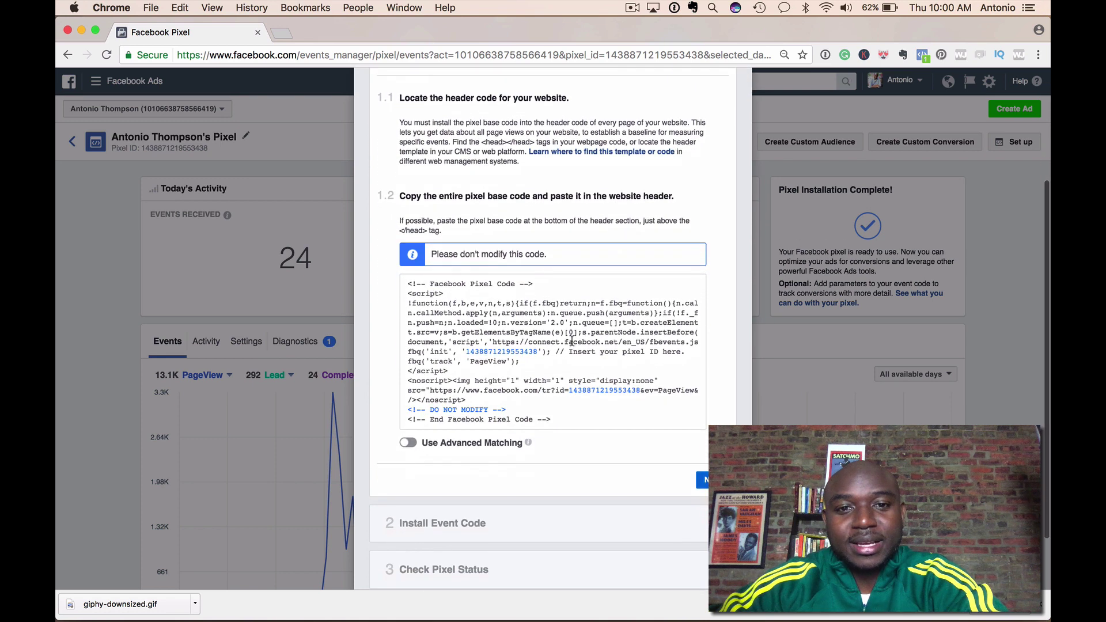
{"action": "left_click", "coordinate": [551, 352]}
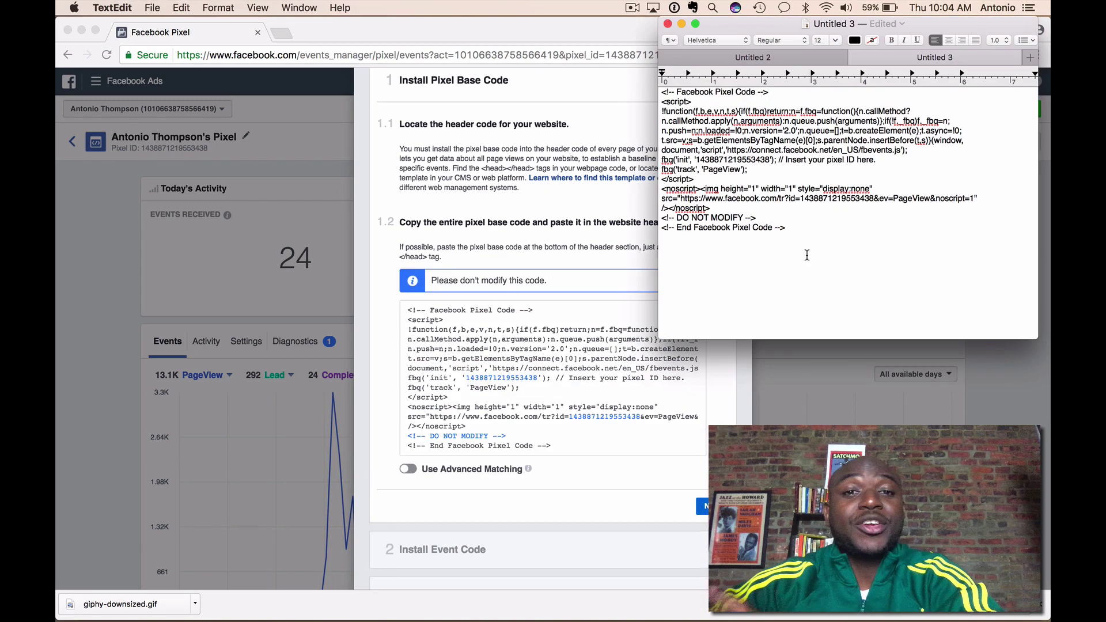
{"action": "left_click", "coordinate": [584, 77]}
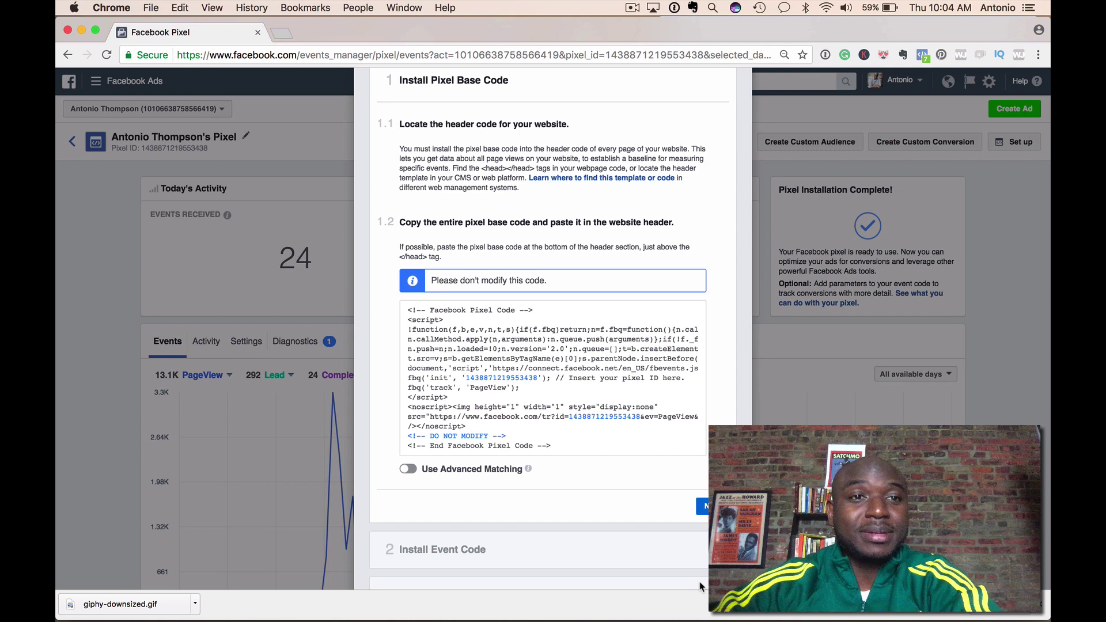
Expand the Install Event Code step and copy the basic Complete Registration snippet
{"action": "scroll", "coordinate": [625, 511], "scroll_direction": "down", "scroll_amount": 3}
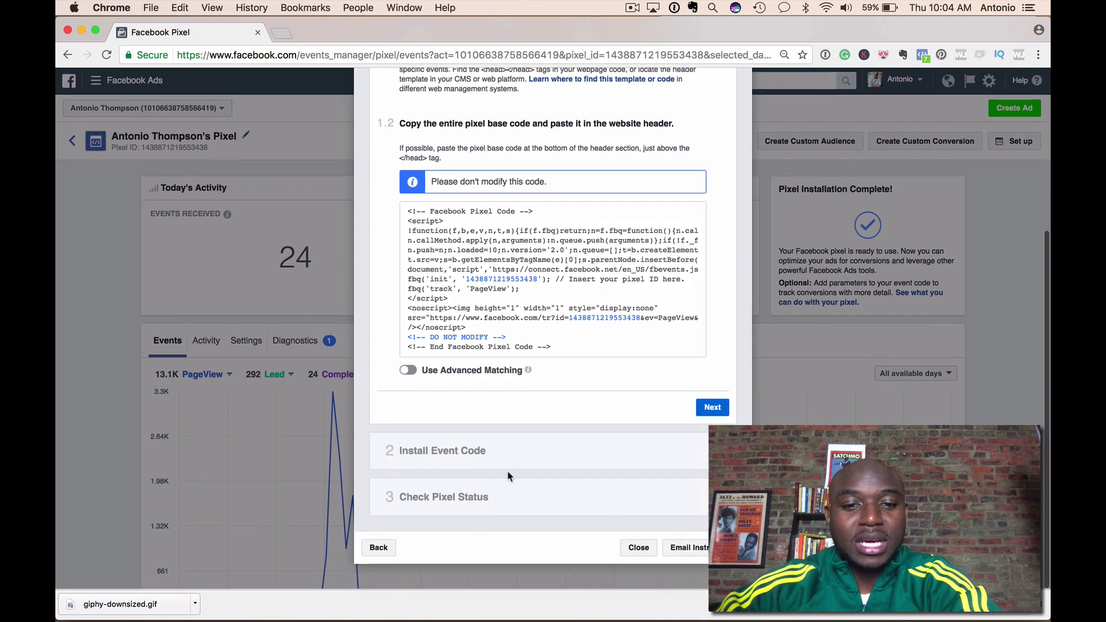
{"action": "left_click", "coordinate": [476, 458]}
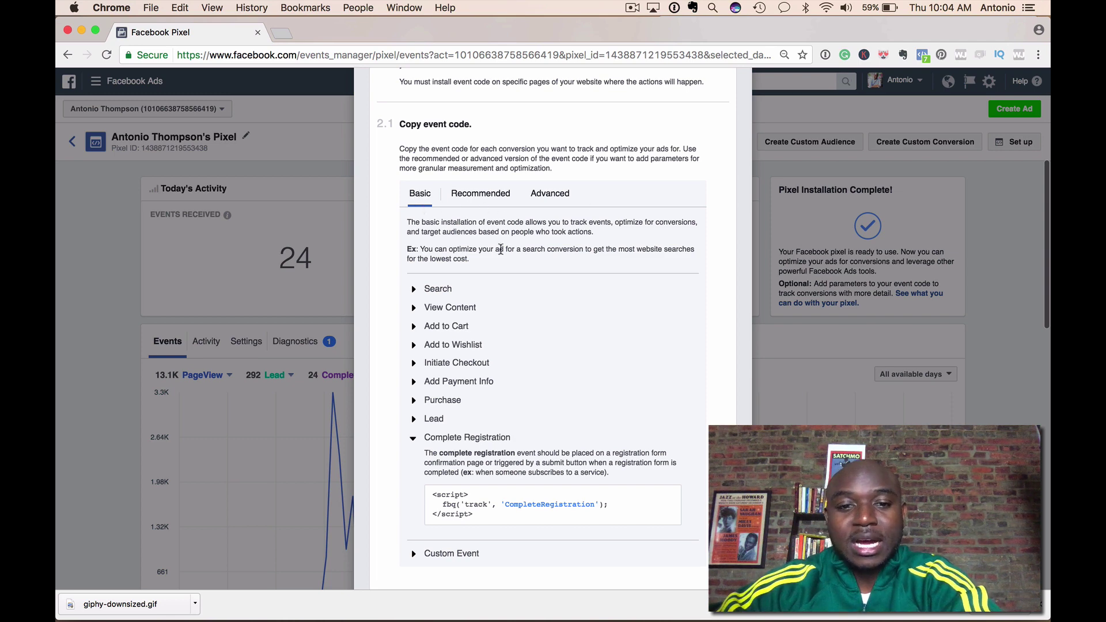
{"action": "scroll", "coordinate": [525, 385], "scroll_direction": "down", "scroll_amount": 3}
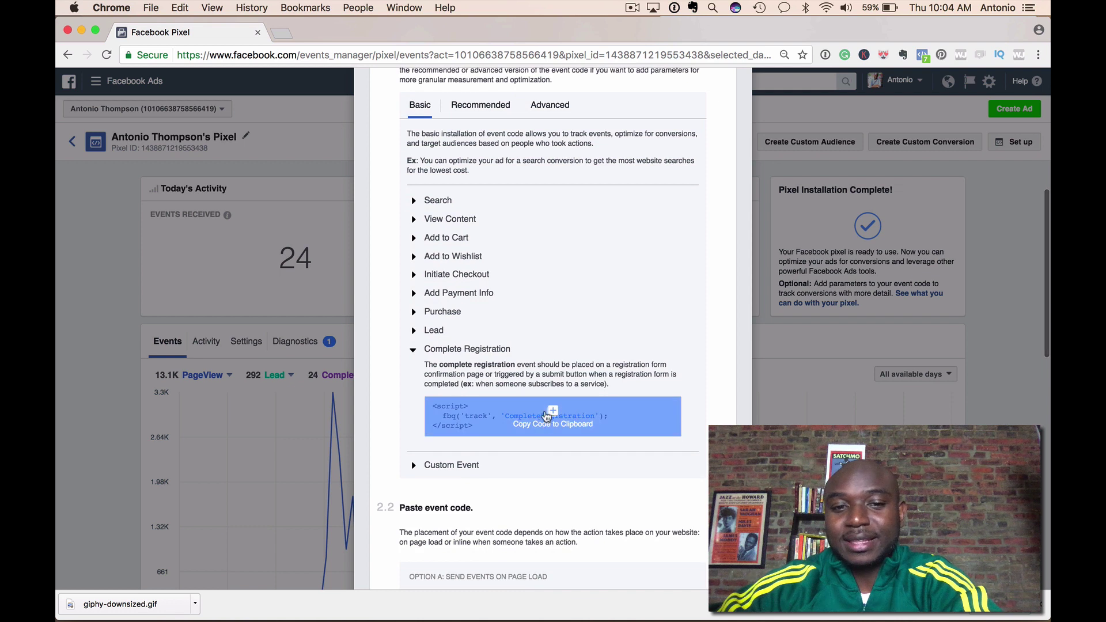
{"action": "mouse_move", "coordinate": [680, 411]}
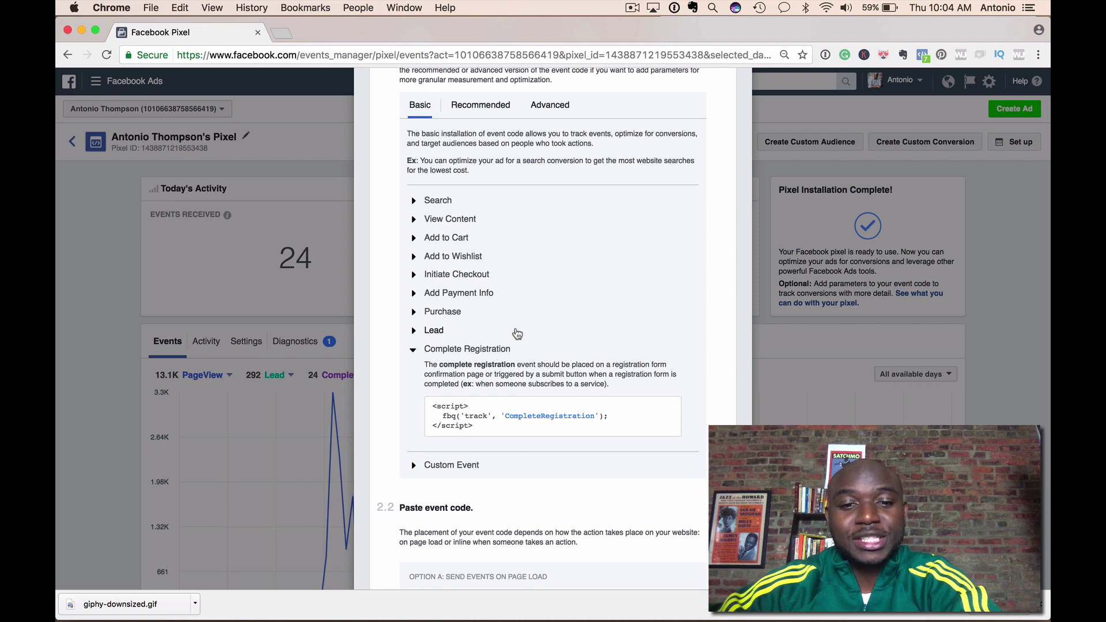
{"action": "left_click", "coordinate": [545, 417]}
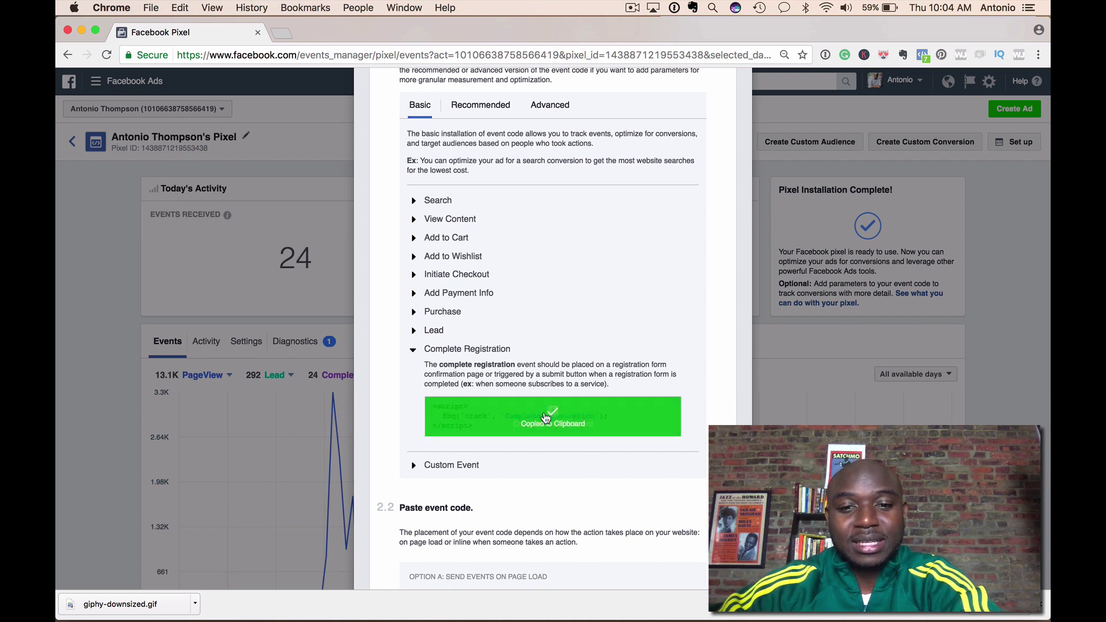
Paste the copied CompleteRegistration event code below the pixel base code in TextEdit
{"action": "left_click", "coordinate": [436, 606]}
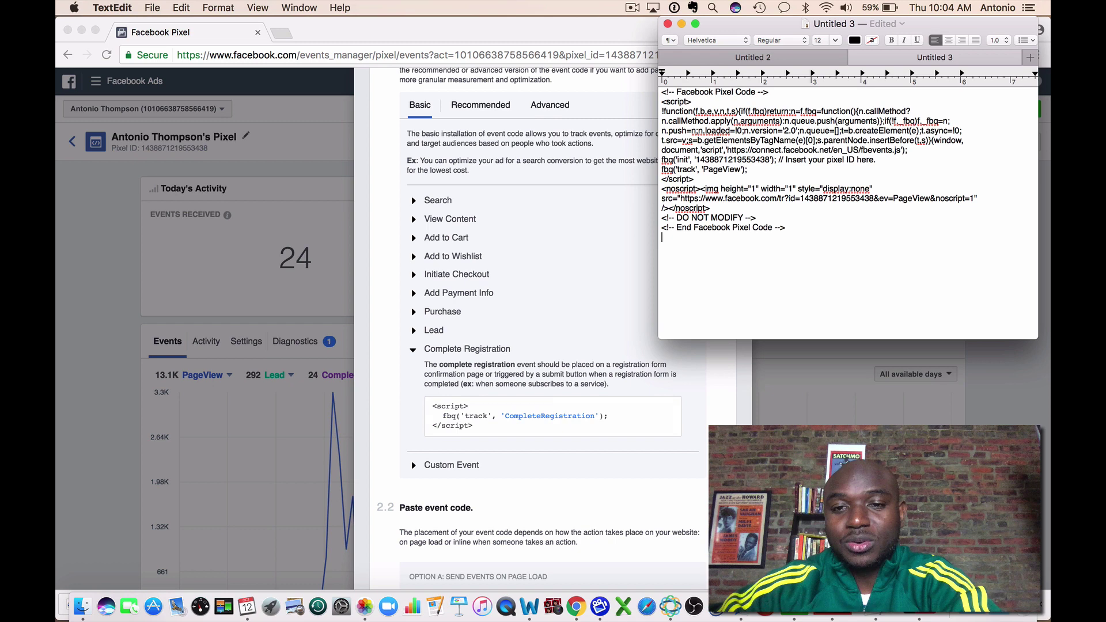
{"action": "key", "text": "super+v"}
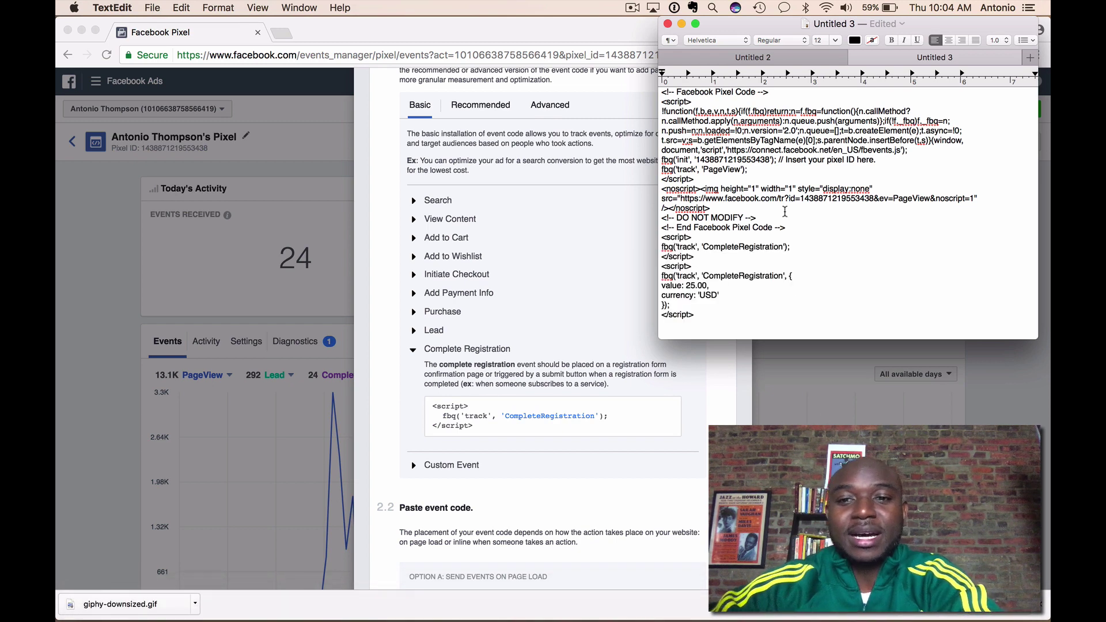
{"action": "key", "text": "super+z"}
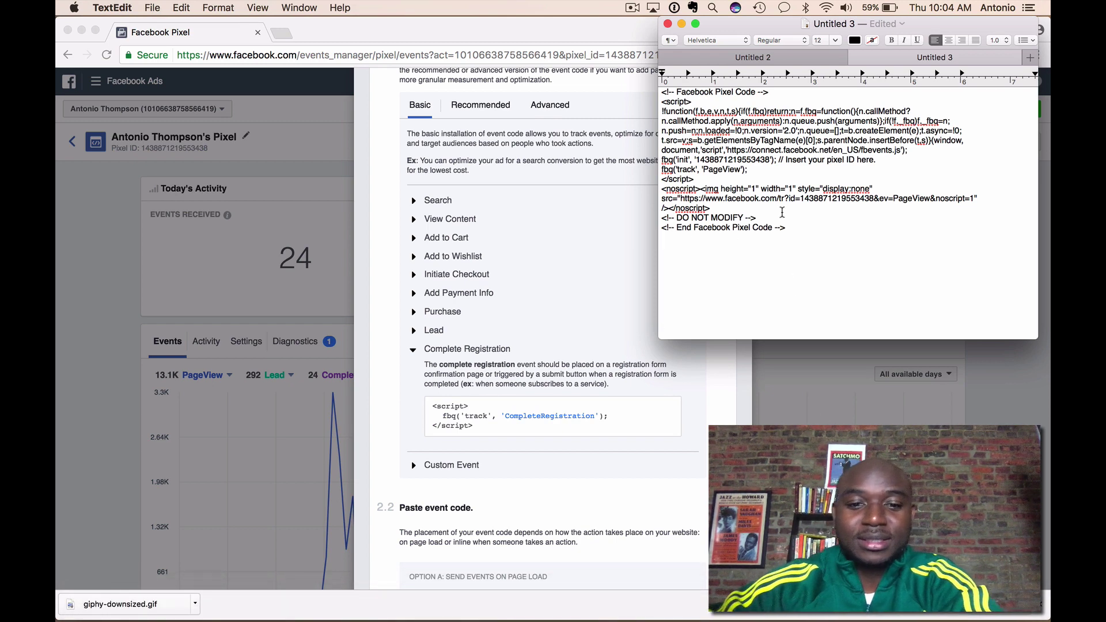
{"action": "key", "text": "super+v"}
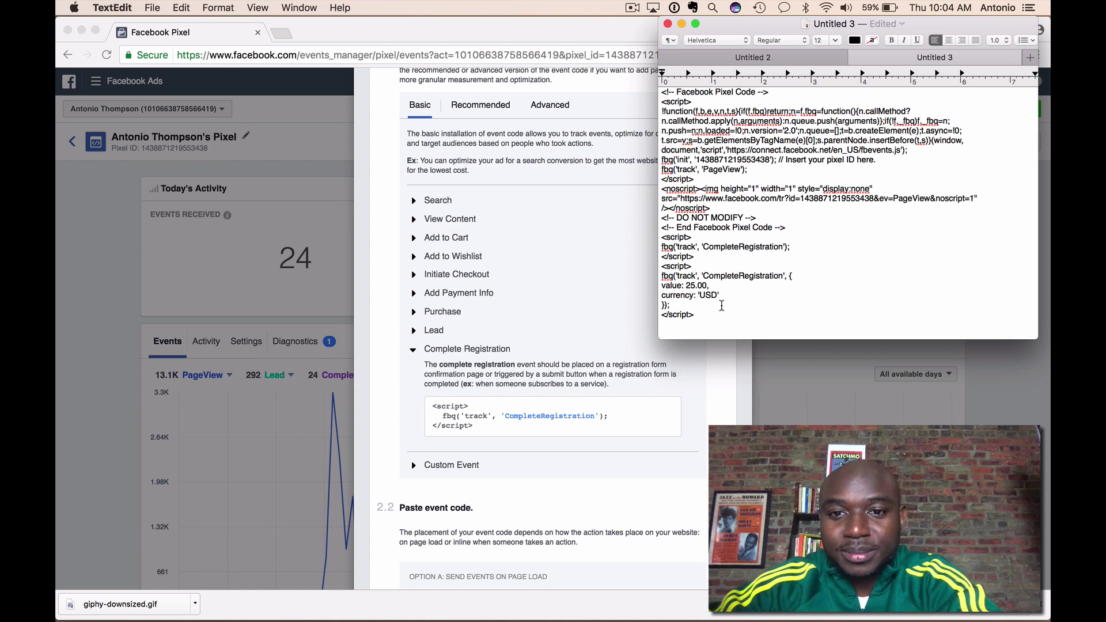
Delete the extra value/currency script block and add a blank line after the base code
{"action": "left_click_drag", "start_coordinate": [697, 317], "coordinate": [653, 265]}
{"action": "key", "text": "BackSpace"}
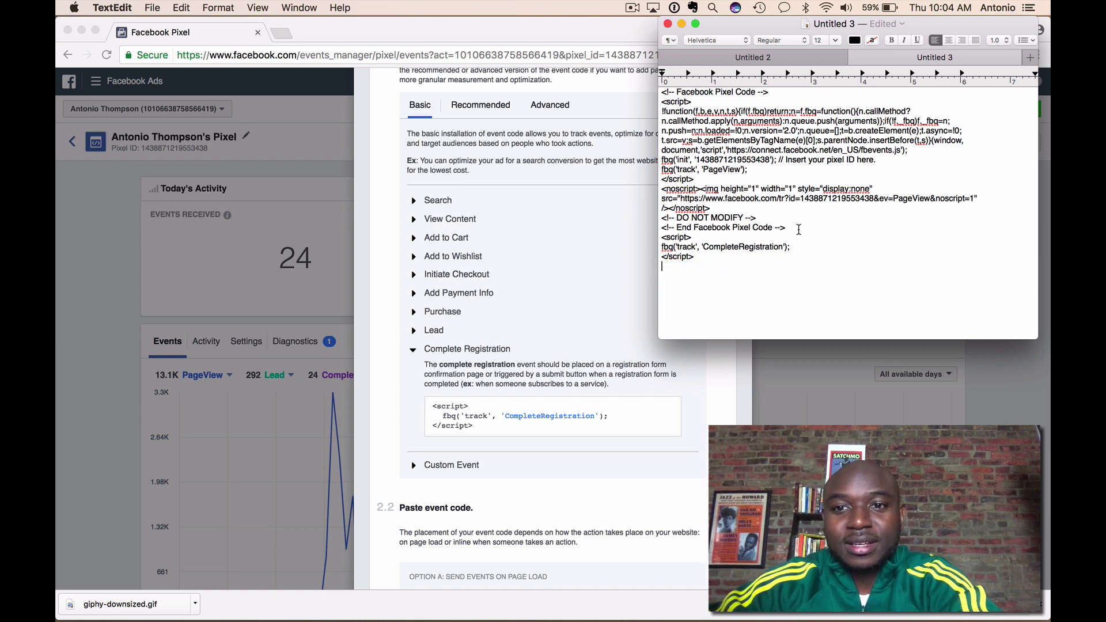
{"action": "left_click", "coordinate": [799, 229]}
{"action": "key", "text": "Return"}
Copy the Recommended Complete Registration code with value 25.00 and currency USD
{"action": "left_click", "coordinate": [538, 322]}
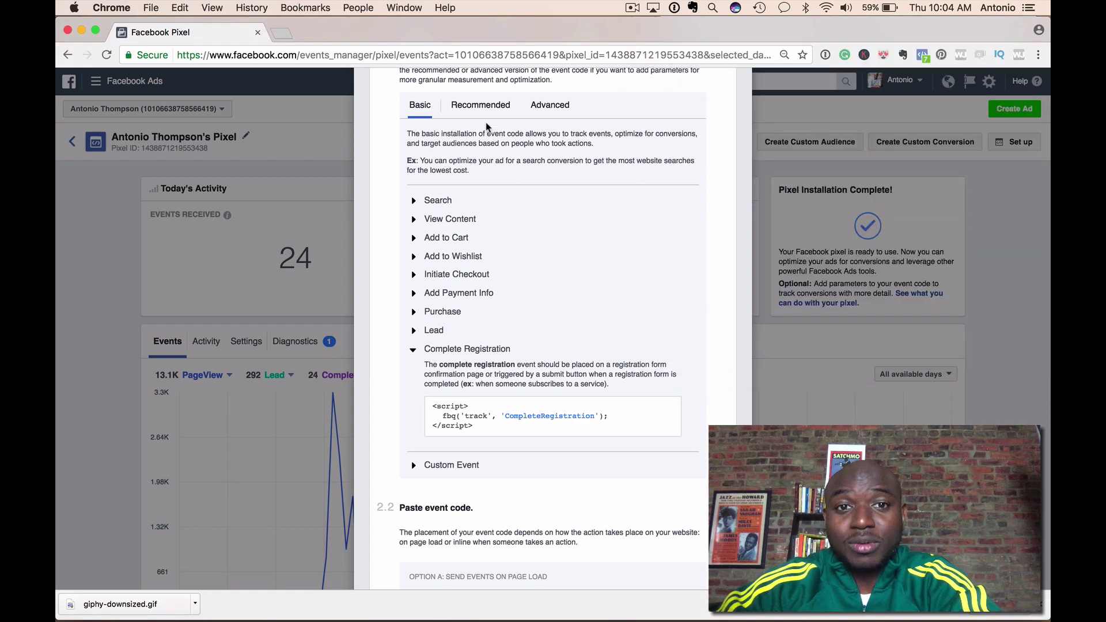
{"action": "left_click", "coordinate": [481, 105]}
{"action": "scroll", "coordinate": [502, 340], "scroll_direction": "down", "scroll_amount": 3}
{"action": "mouse_move", "coordinate": [446, 346]}
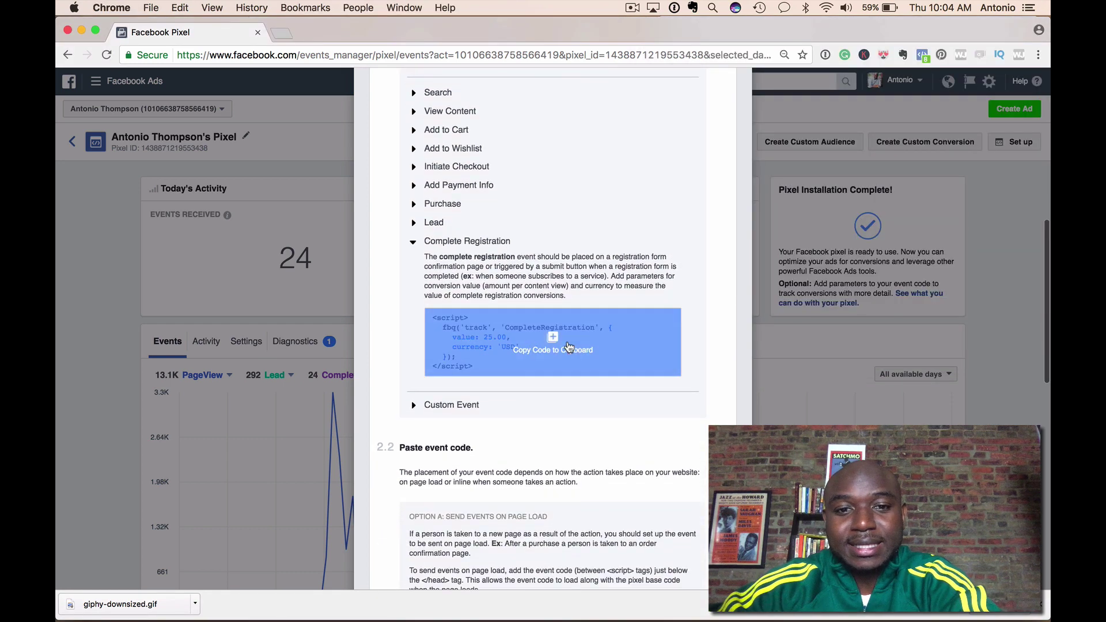
{"action": "left_click", "coordinate": [425, 350]}
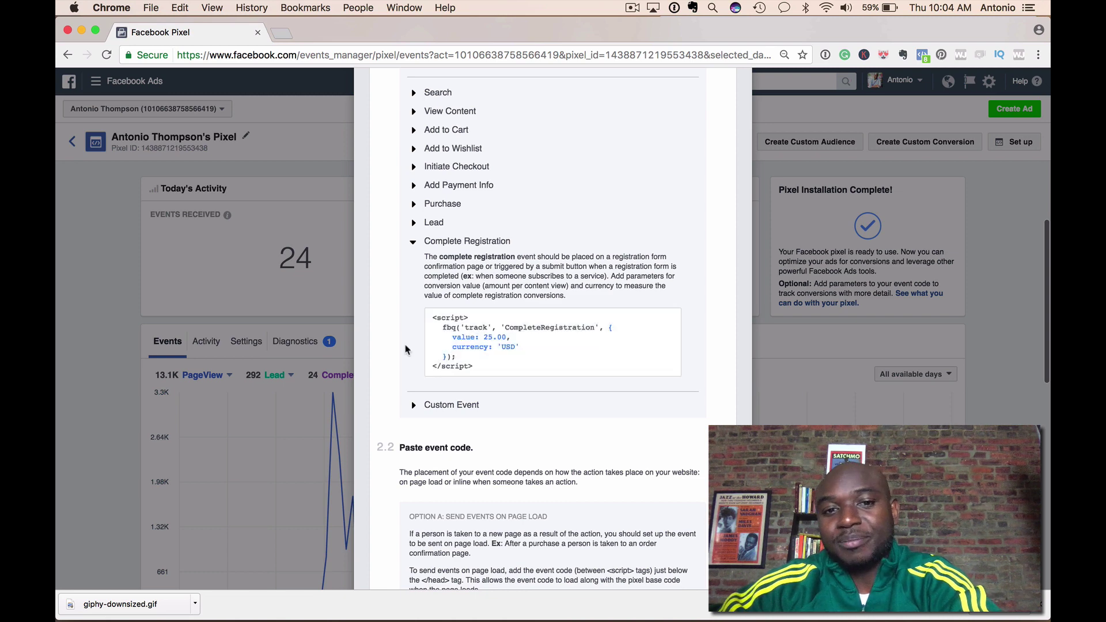
{"action": "left_click", "coordinate": [555, 343]}
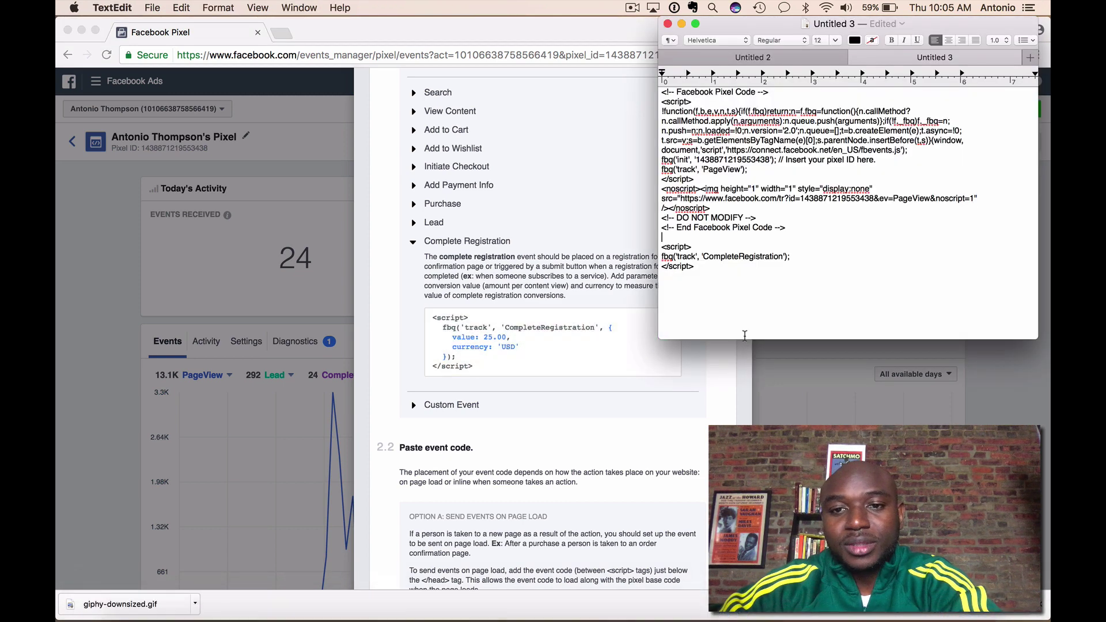
{"action": "left_click_drag", "start_coordinate": [721, 301], "coordinate": [655, 249]}
Paste the value 25.00 USD script into TextEdit, undoing a mistaken deletion of duplicate lines
{"action": "left_click", "coordinate": [655, 247]}
{"action": "key", "text": "super+v"}
{"action": "key", "text": "super+v"}
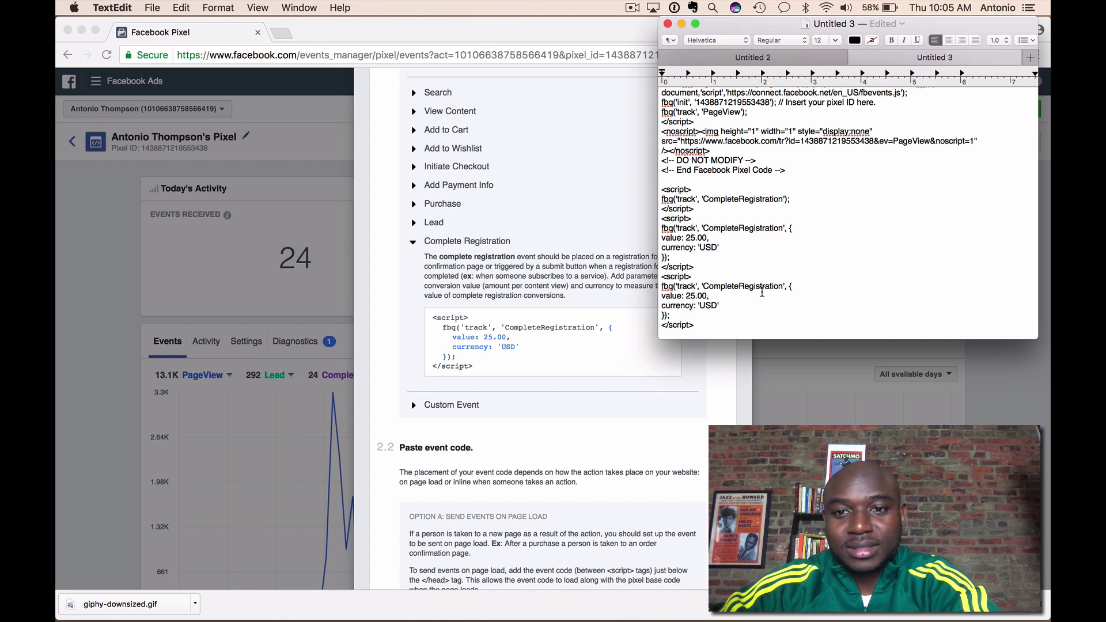
{"action": "left_click_drag", "start_coordinate": [721, 314], "coordinate": [654, 188]}
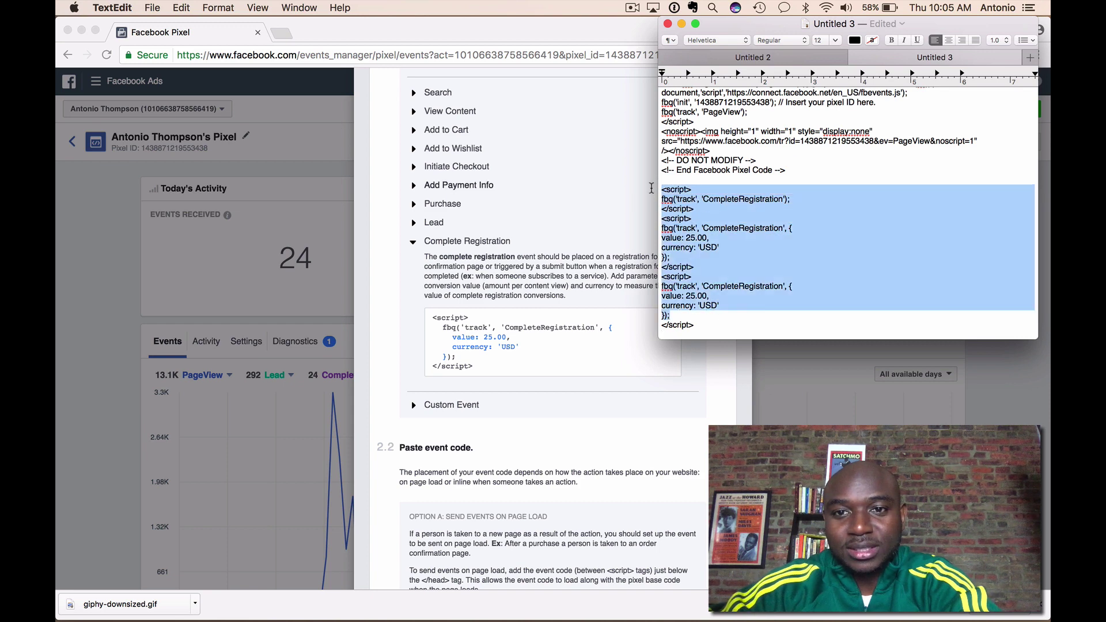
{"action": "key", "text": "BackSpace"}
{"action": "left_click_drag", "start_coordinate": [709, 262], "coordinate": [668, 254]}
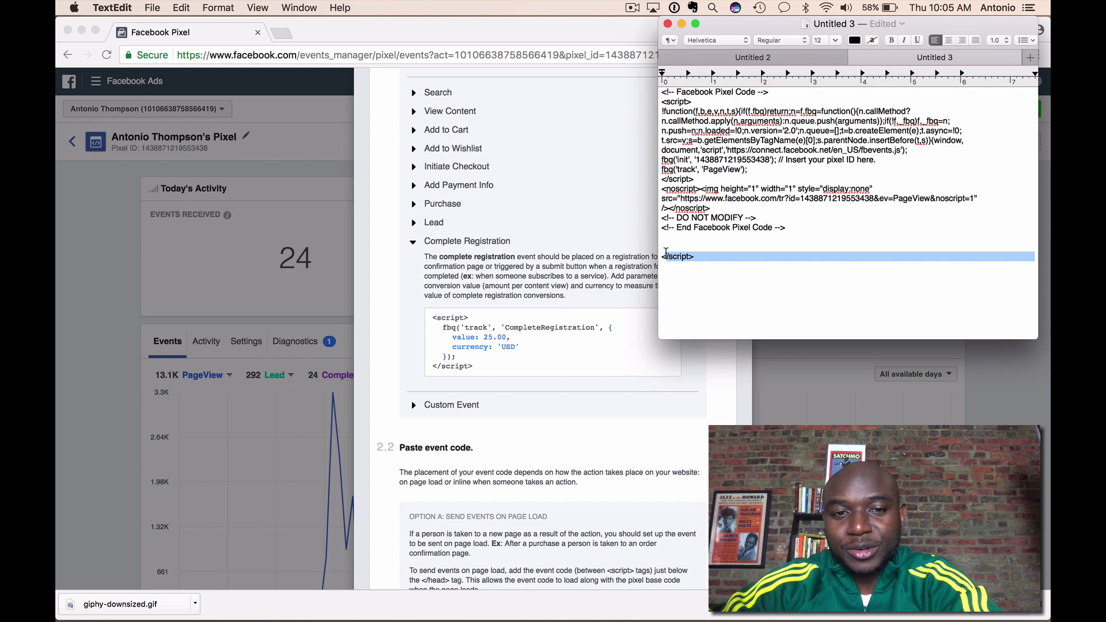
{"action": "key", "text": "BackSpace"}
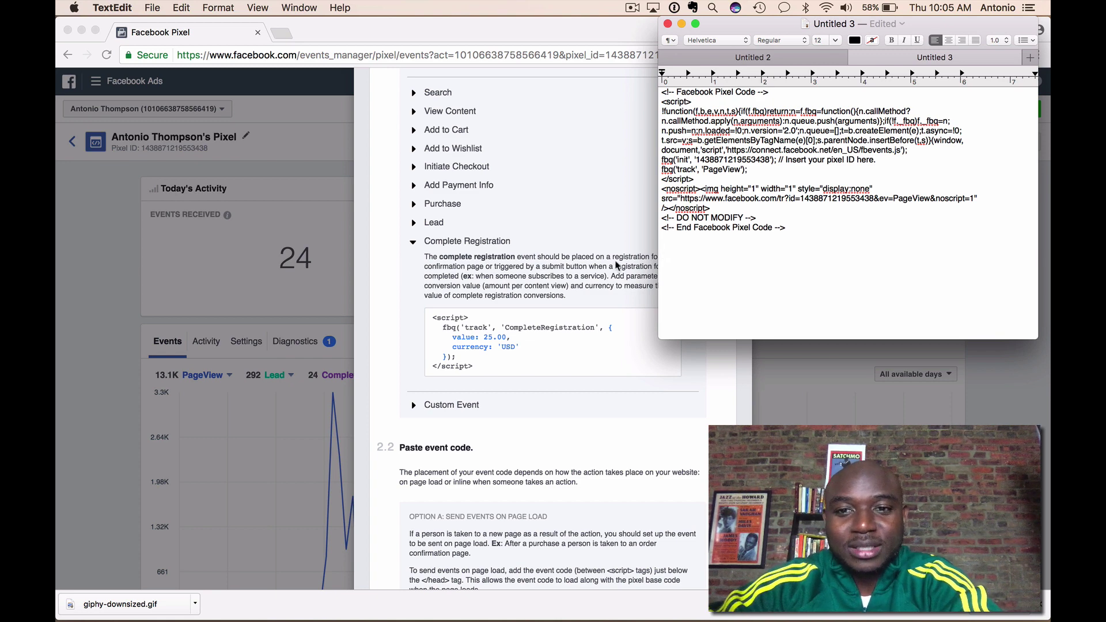
{"action": "key", "text": "super+z"}
{"action": "key", "text": "super+z"}
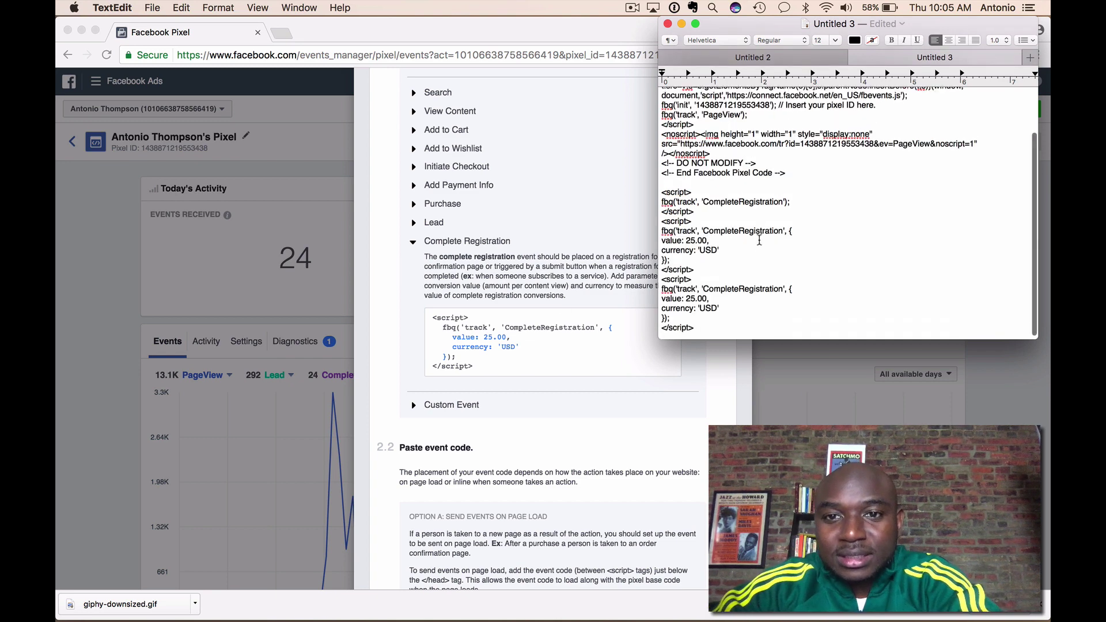
Delete the remaining duplicate CompleteRegistration block and select the whole document
{"action": "scroll", "coordinate": [759, 241], "scroll_direction": "up", "scroll_amount": 1}
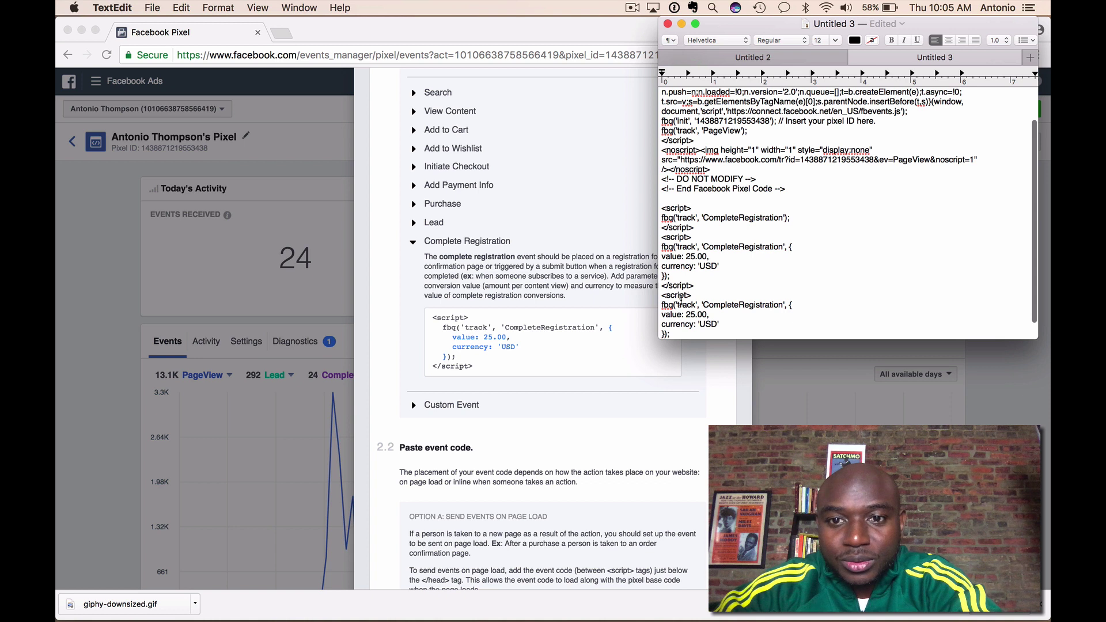
{"action": "left_click_drag", "start_coordinate": [663, 295], "coordinate": [671, 336]}
{"action": "key", "text": "BackSpace"}
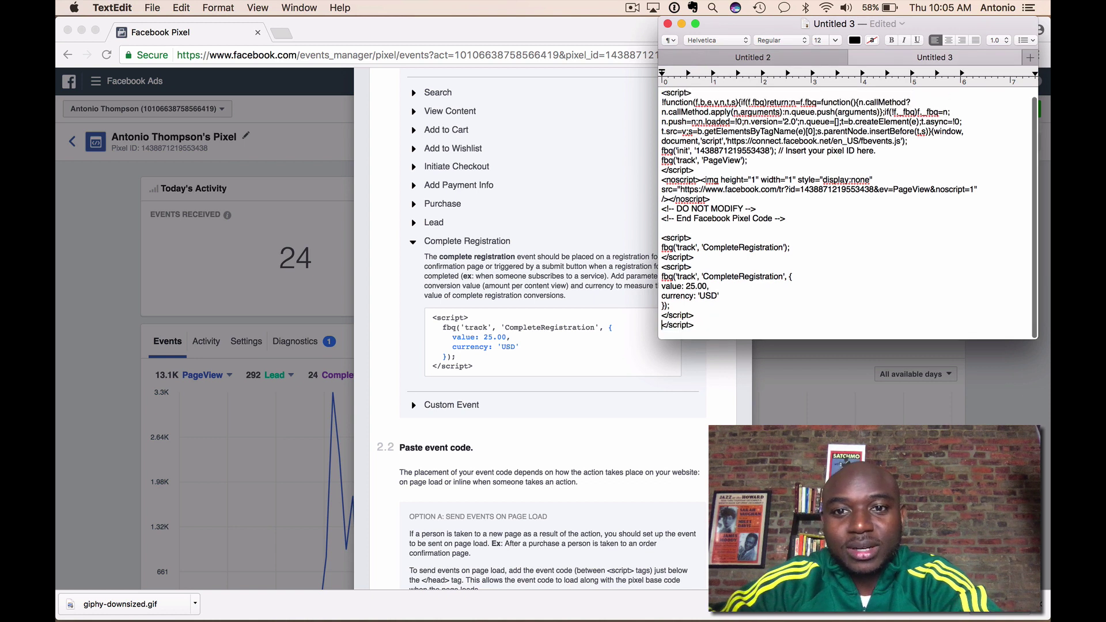
{"action": "left_click", "coordinate": [713, 327]}
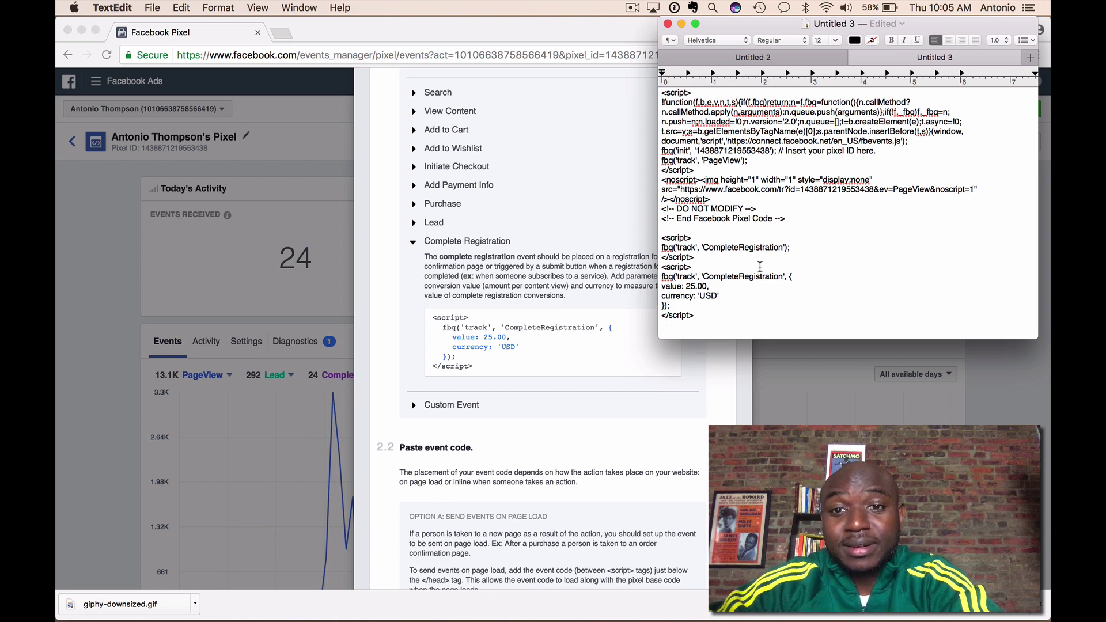
{"action": "scroll", "coordinate": [746, 300], "scroll_direction": "up", "scroll_amount": 3}
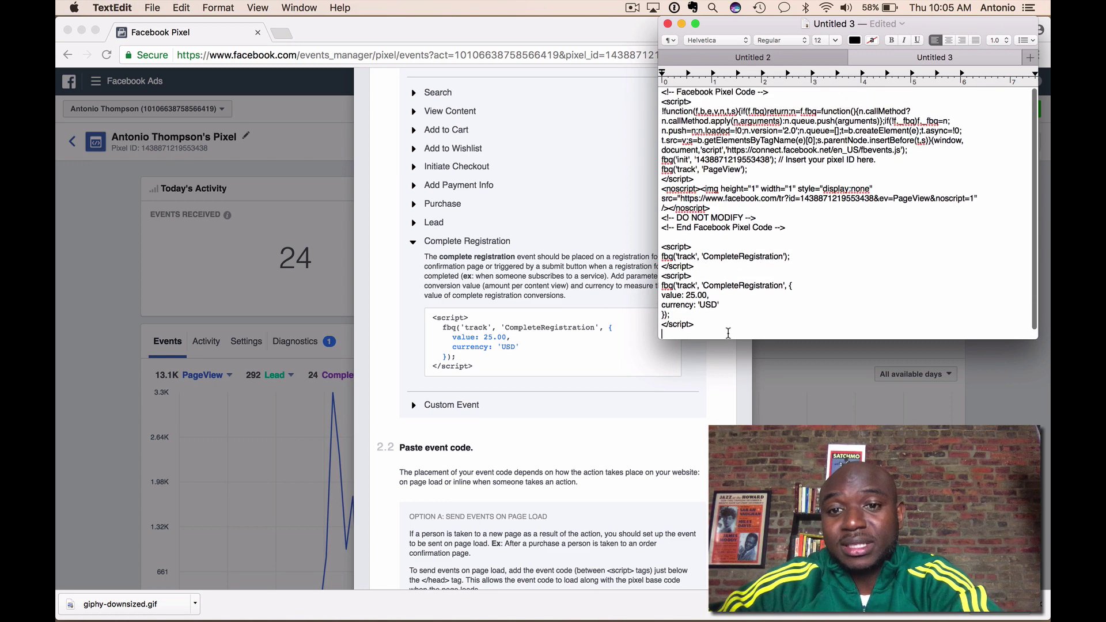
{"action": "key", "text": "super+a"}
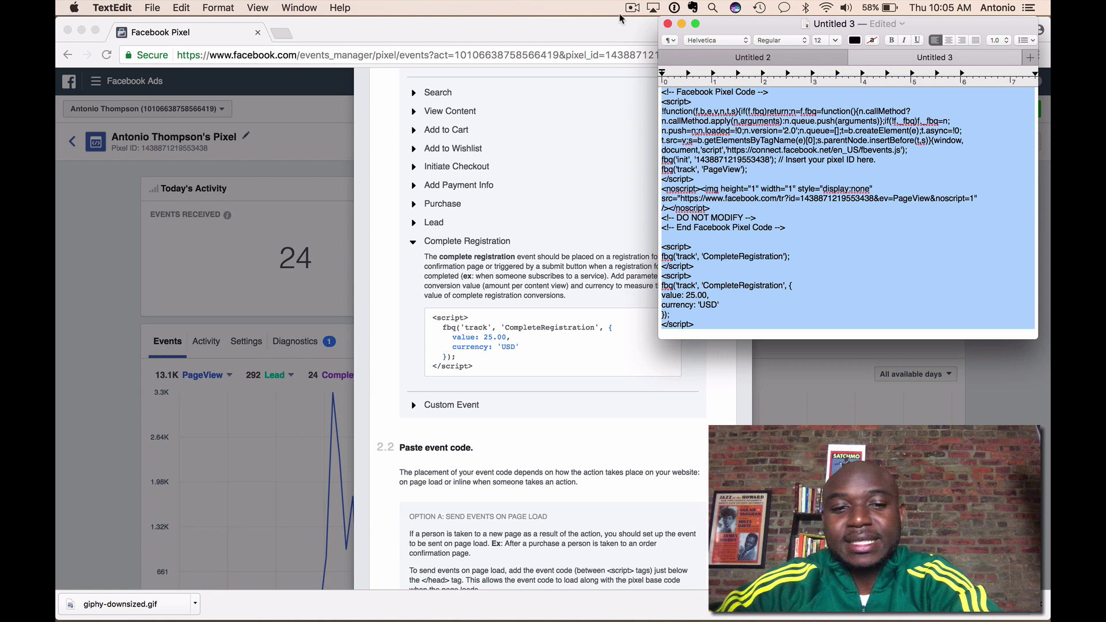